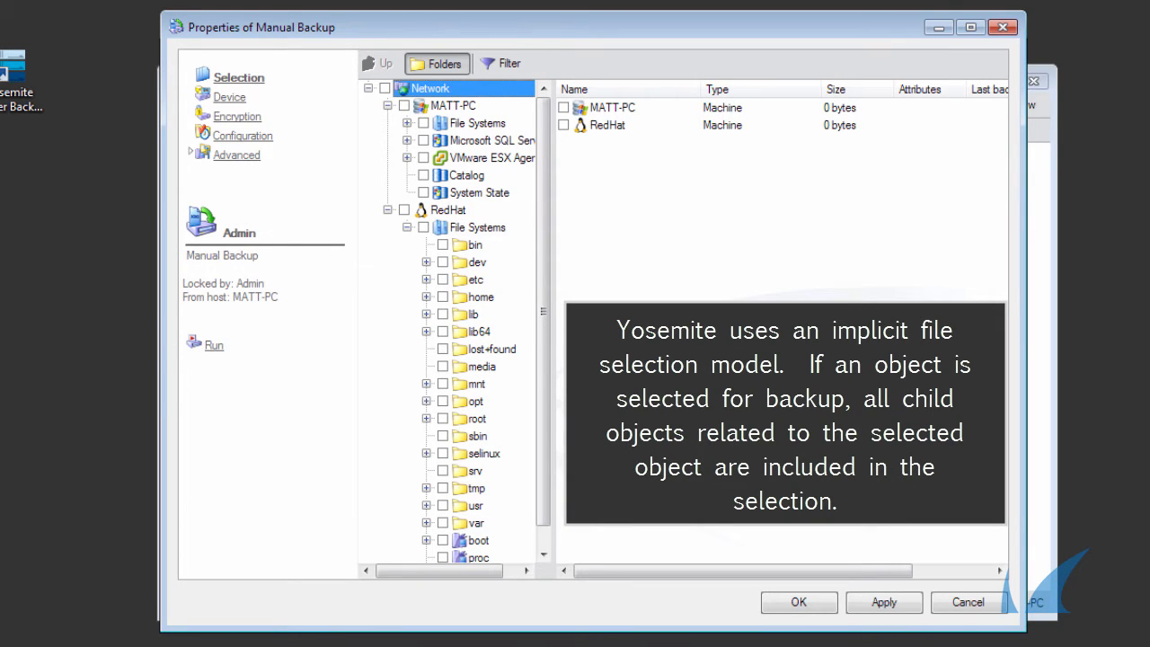
Select MATT-PC's File Systems and System State and RedHat's usr, bin and etc folders for backup.
click(423, 193)
click(423, 123)
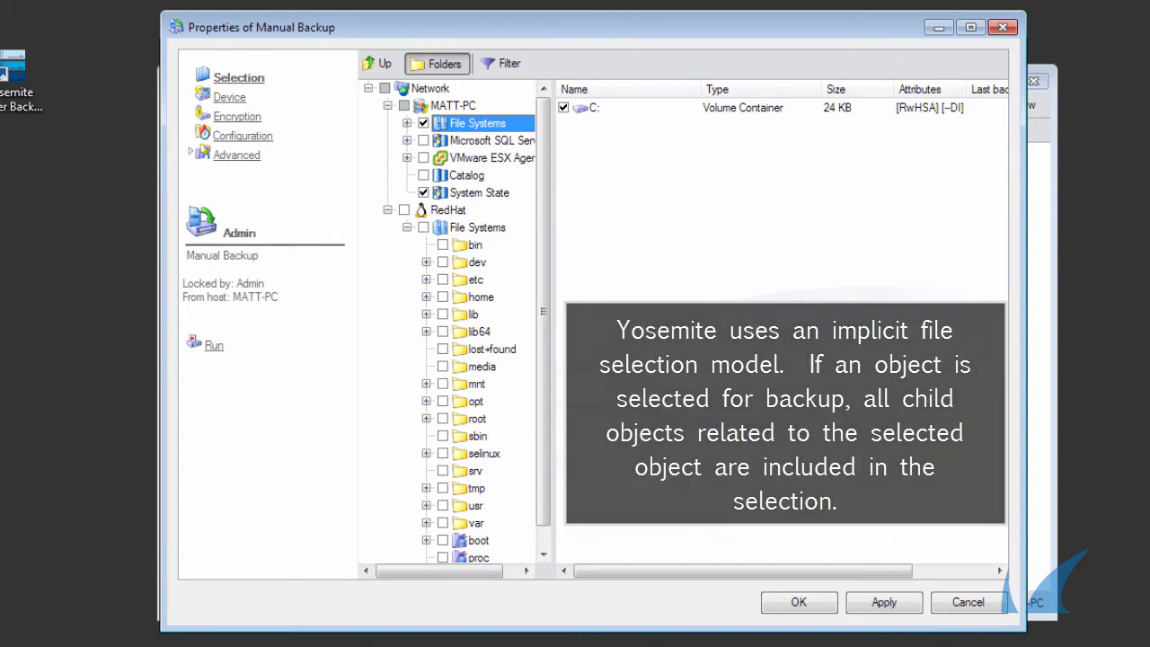
click(443, 505)
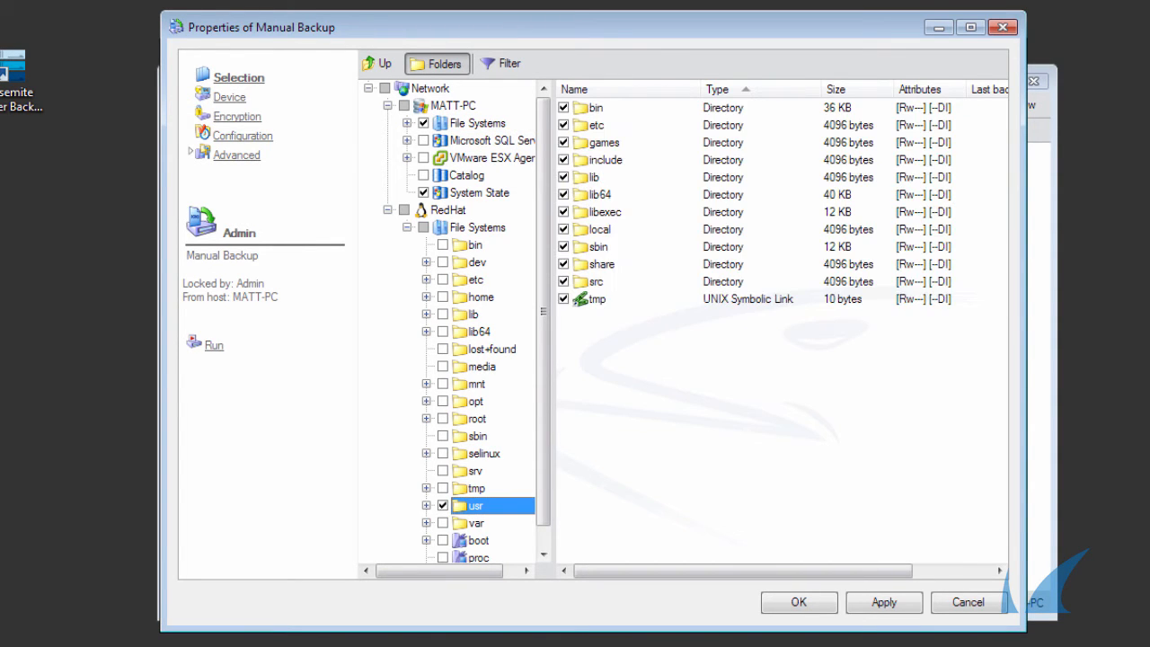
click(443, 244)
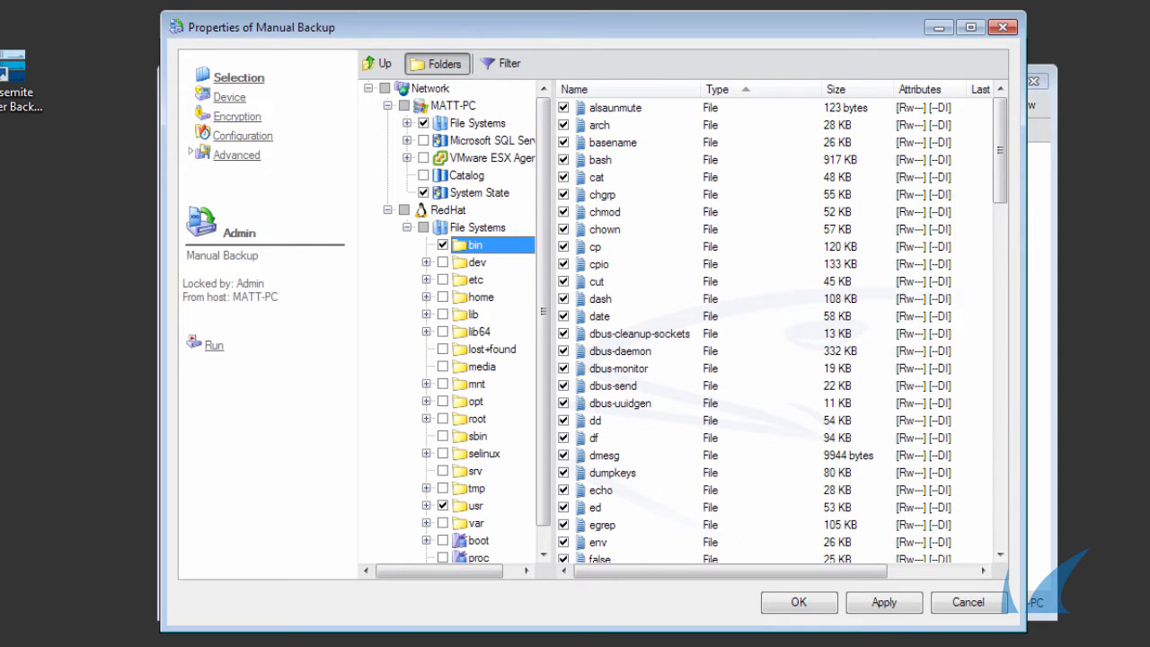
click(443, 280)
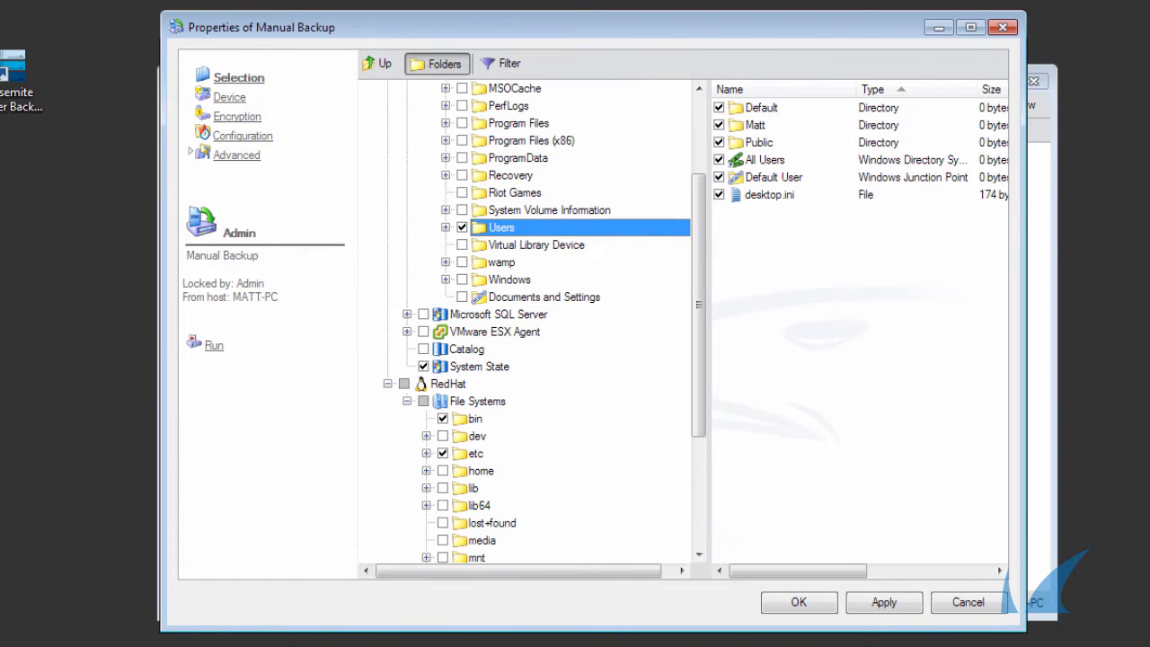
In the Desktop folder under Users, exclude the Barracuda IM Client shortcut, the barracuda-ysb file and desktop.ini from the backup selection.
scroll(526, 323, up, 2)
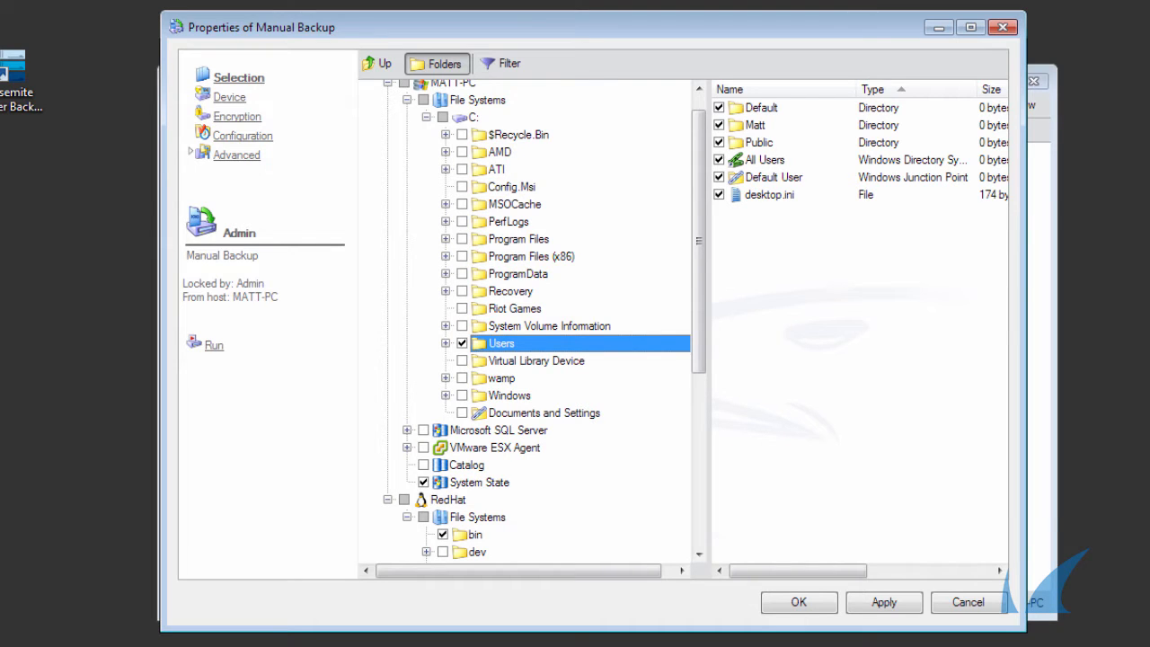
click(446, 343)
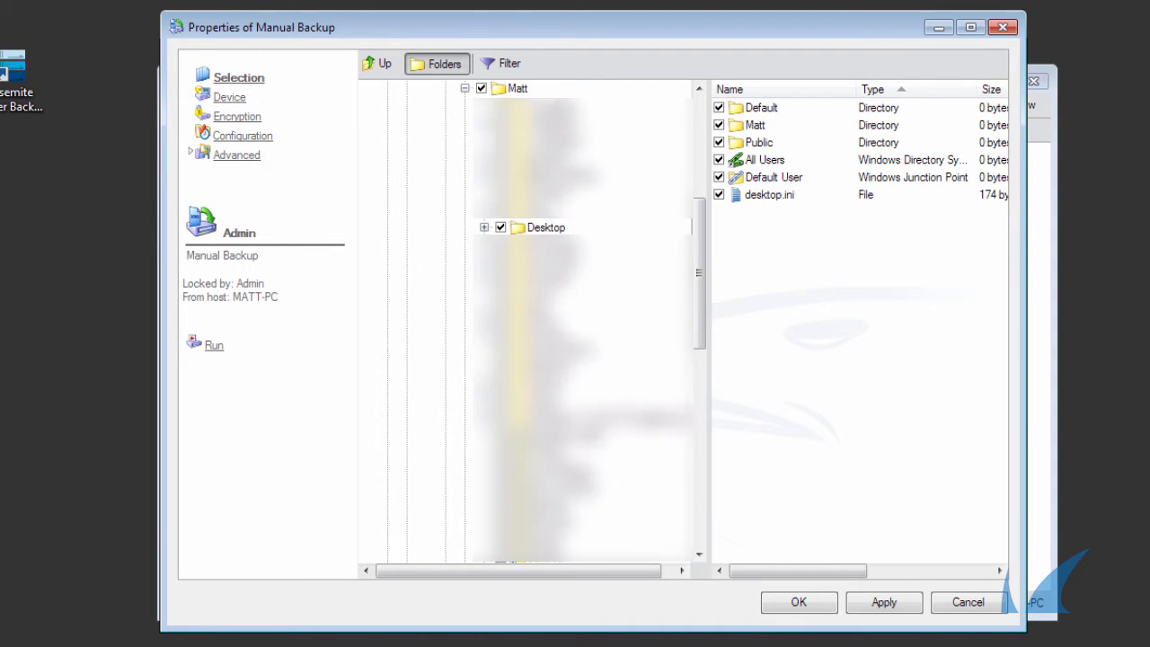
click(545, 227)
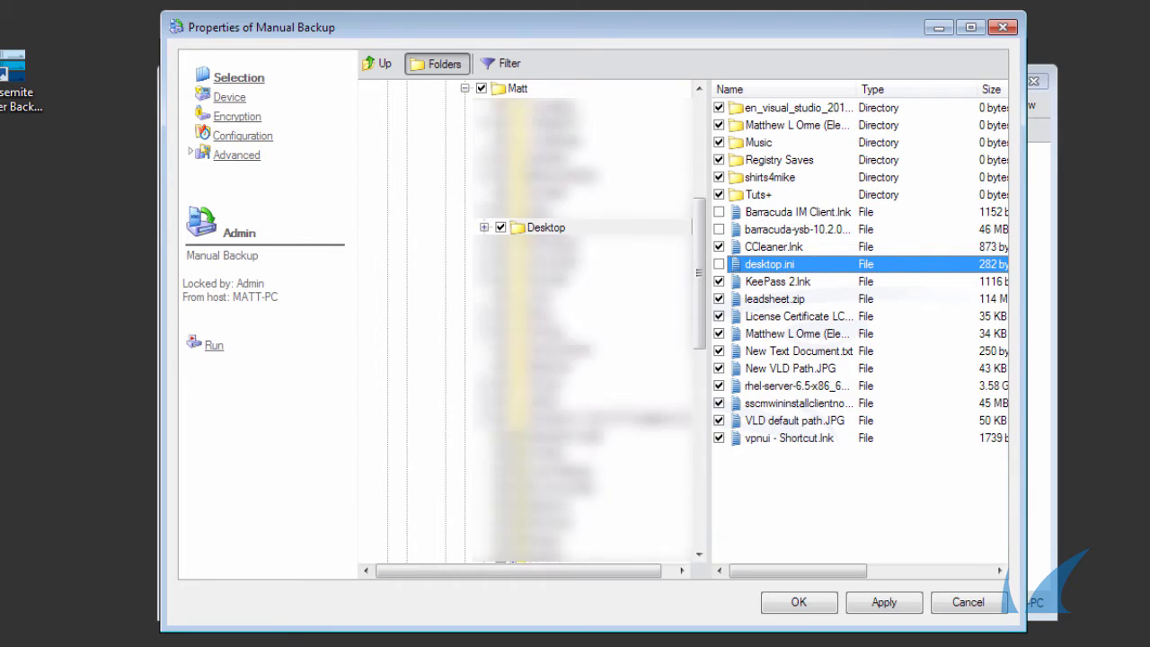
drag(699, 274, 699, 200)
click(446, 285)
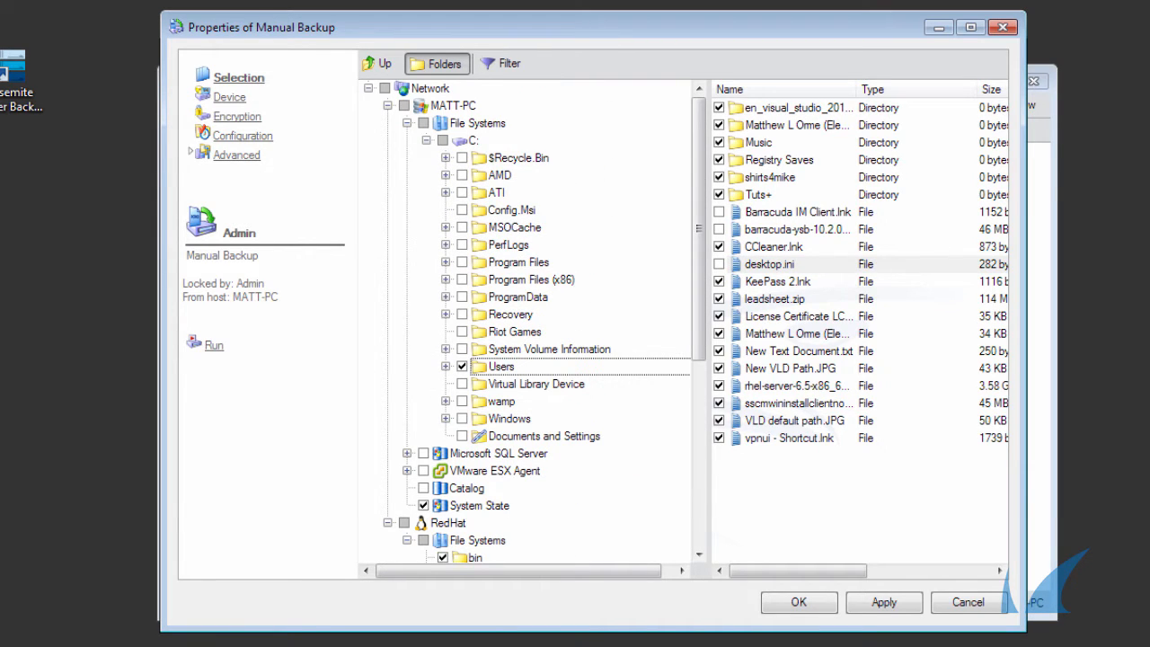
Replace the current backup selection with the whole Network and check the items included under MATT-PC and RedHat.
click(368, 88)
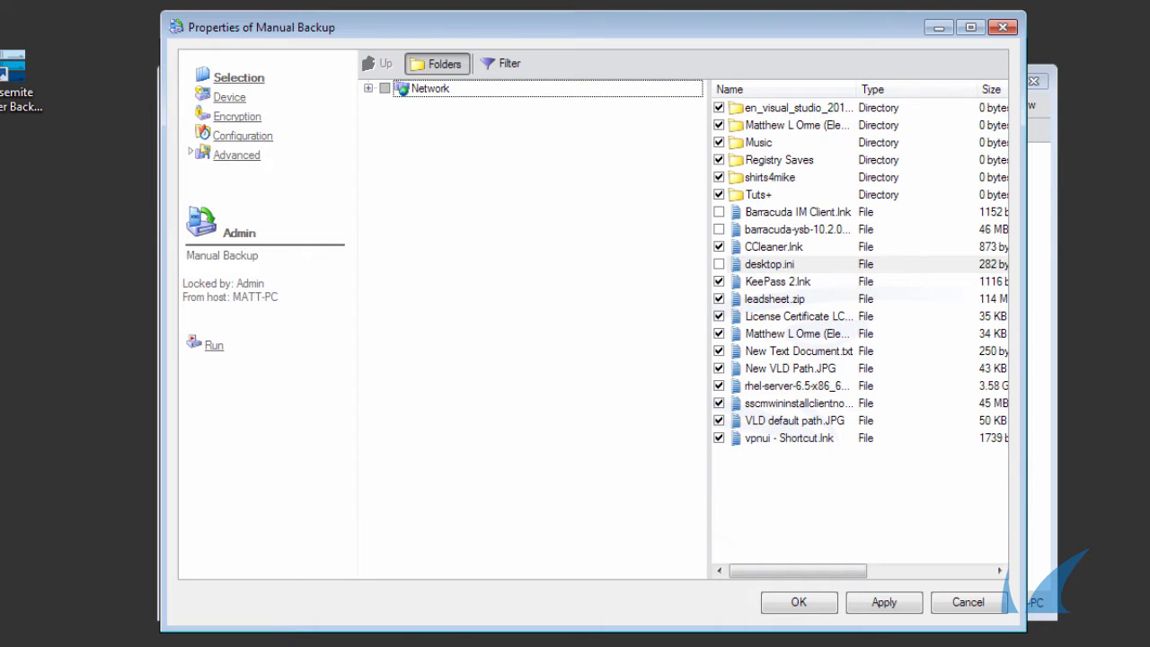
click(369, 88)
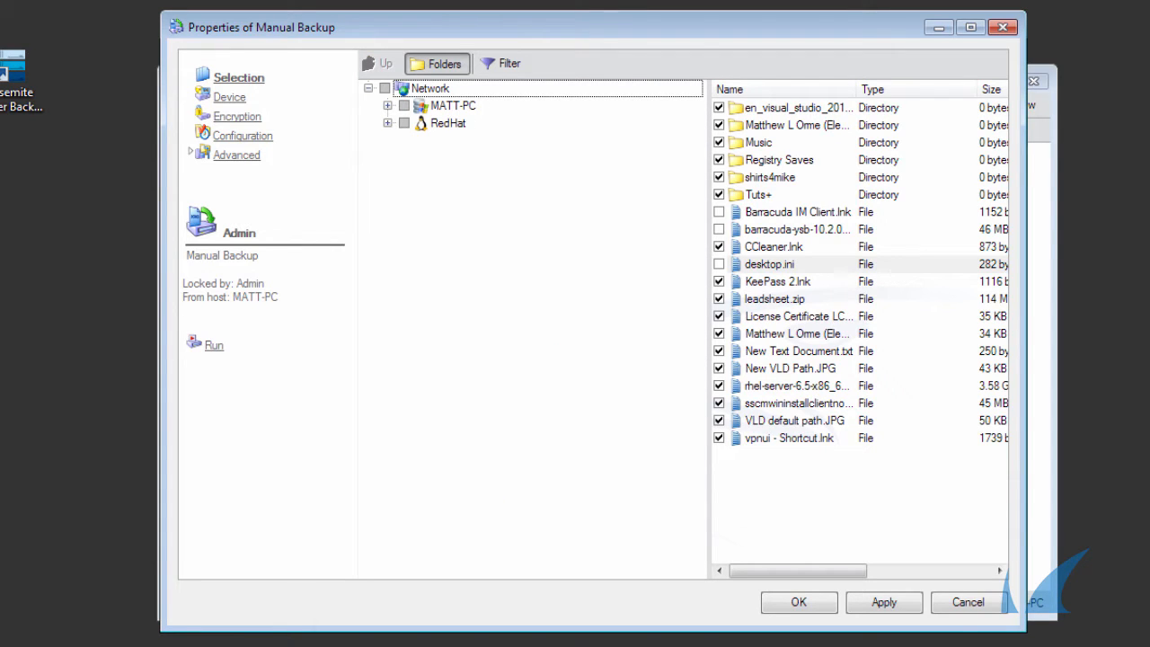
click(384, 88)
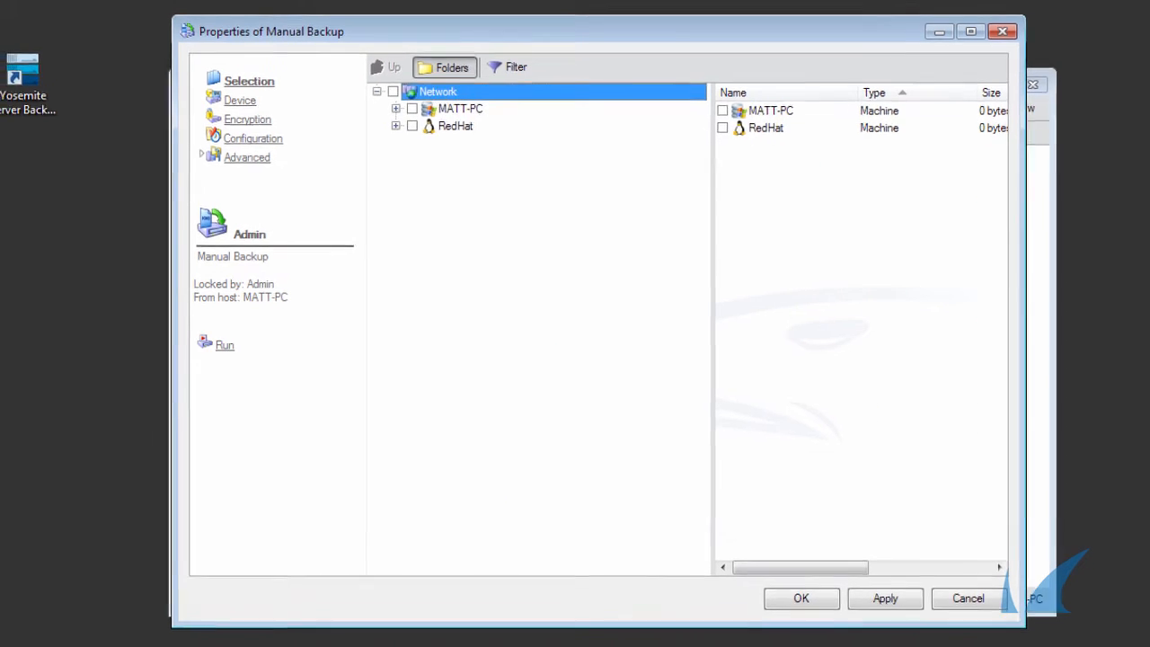
click(385, 88)
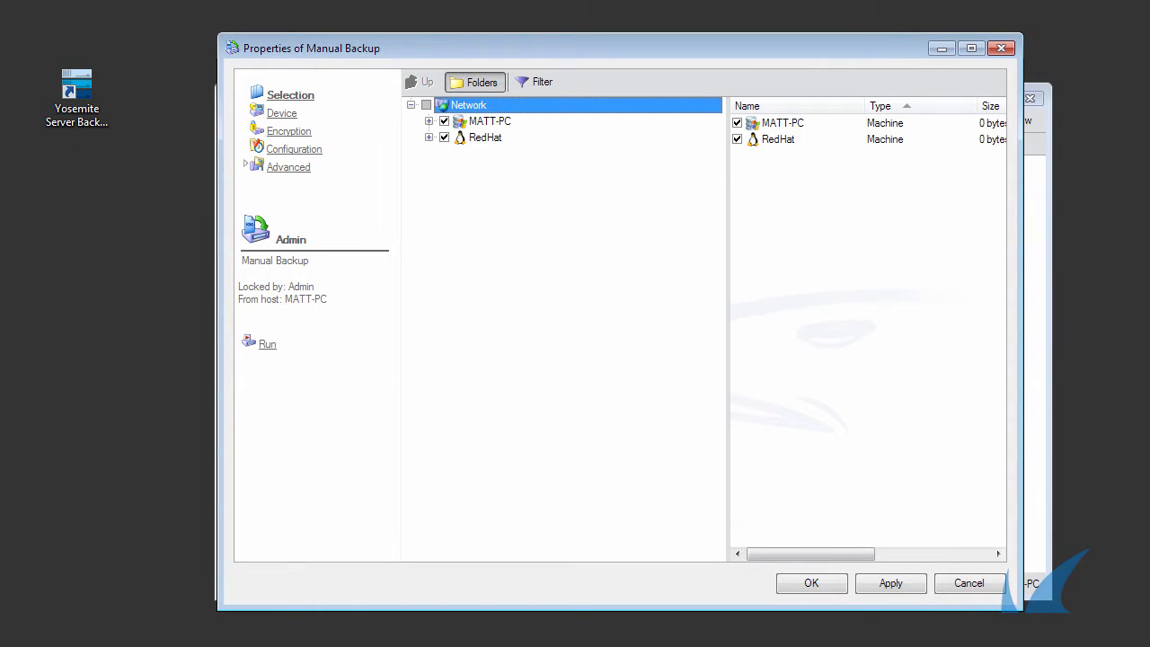
click(428, 122)
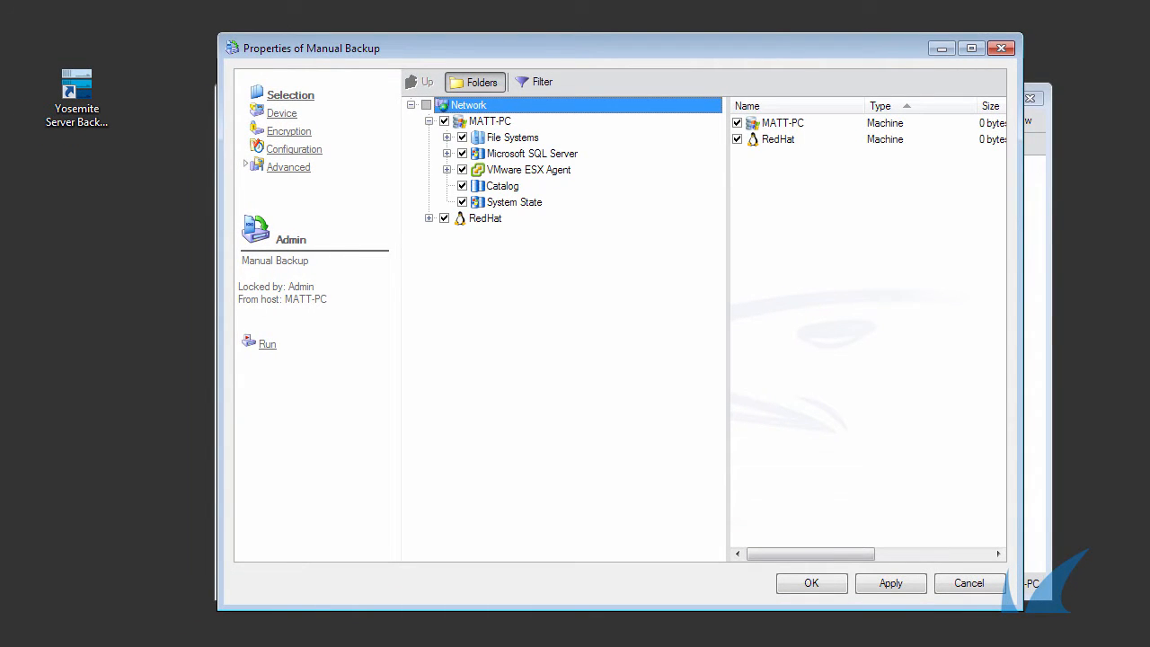
click(429, 218)
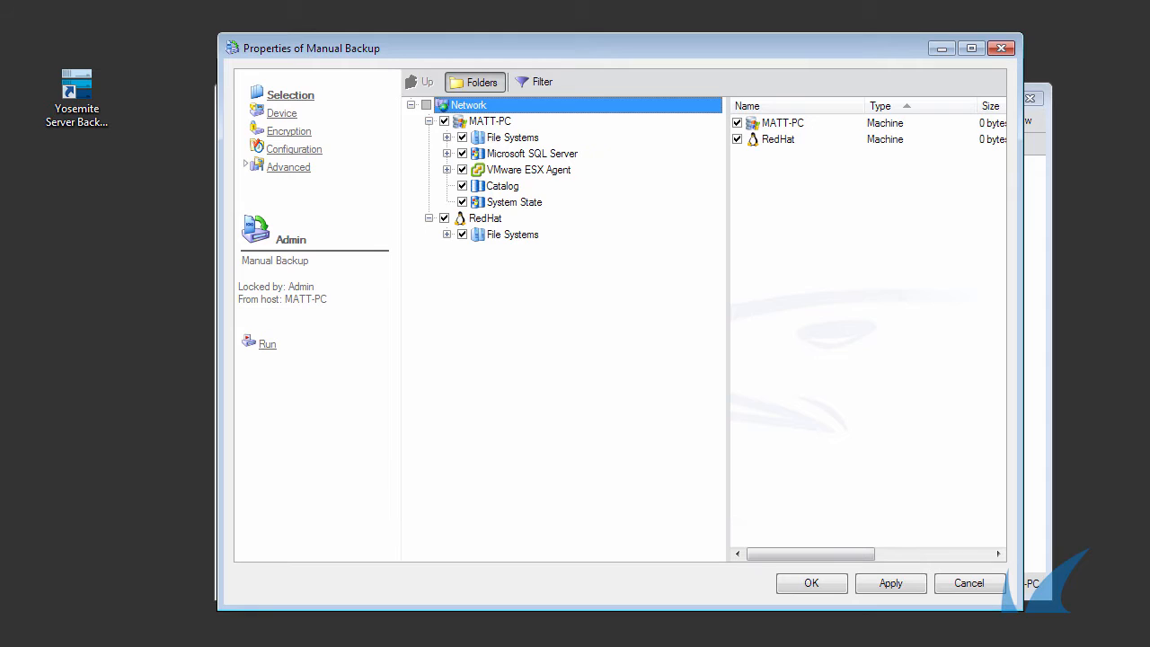
click(428, 121)
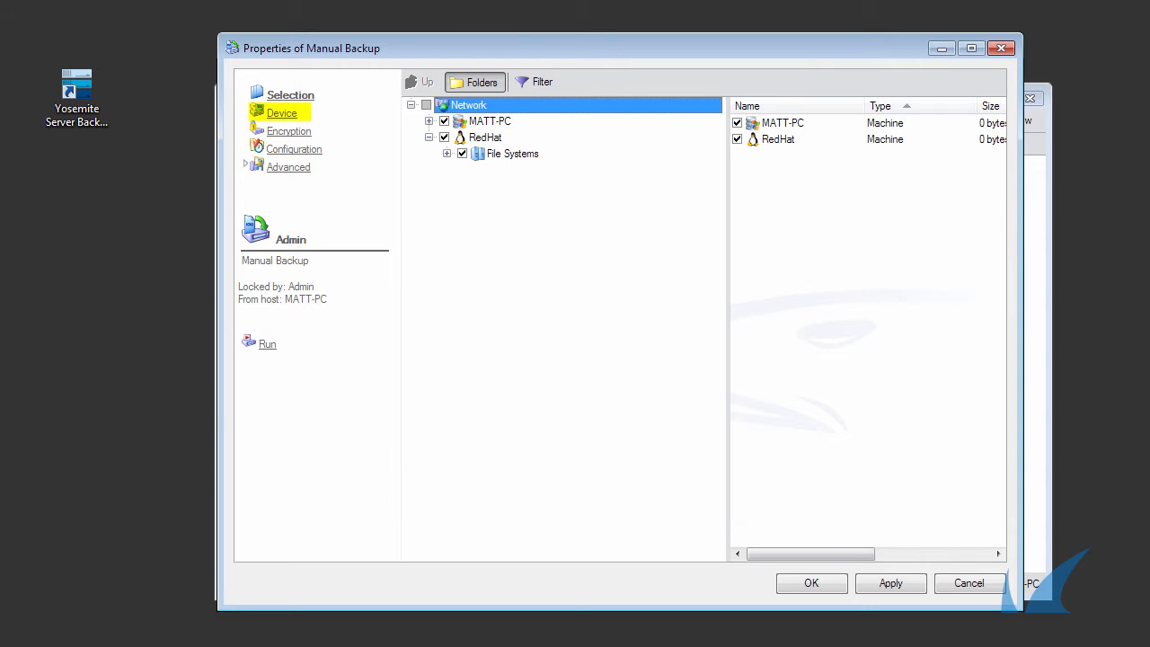
Set the backup job to use all Virtual Tape Devices.
click(282, 113)
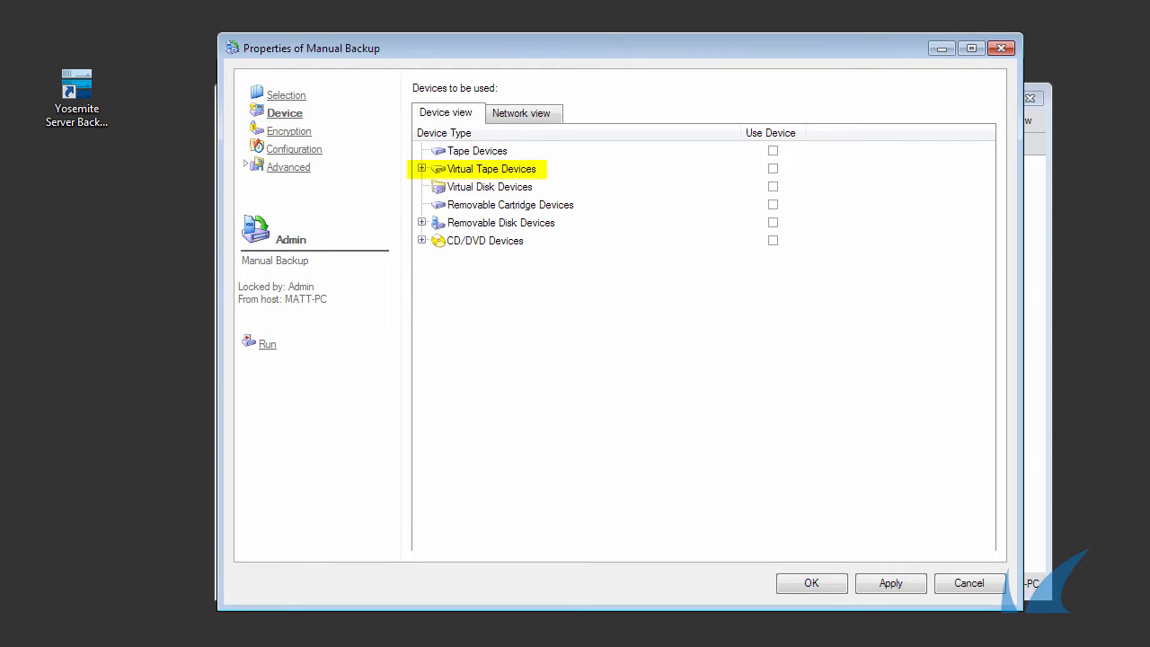
click(421, 169)
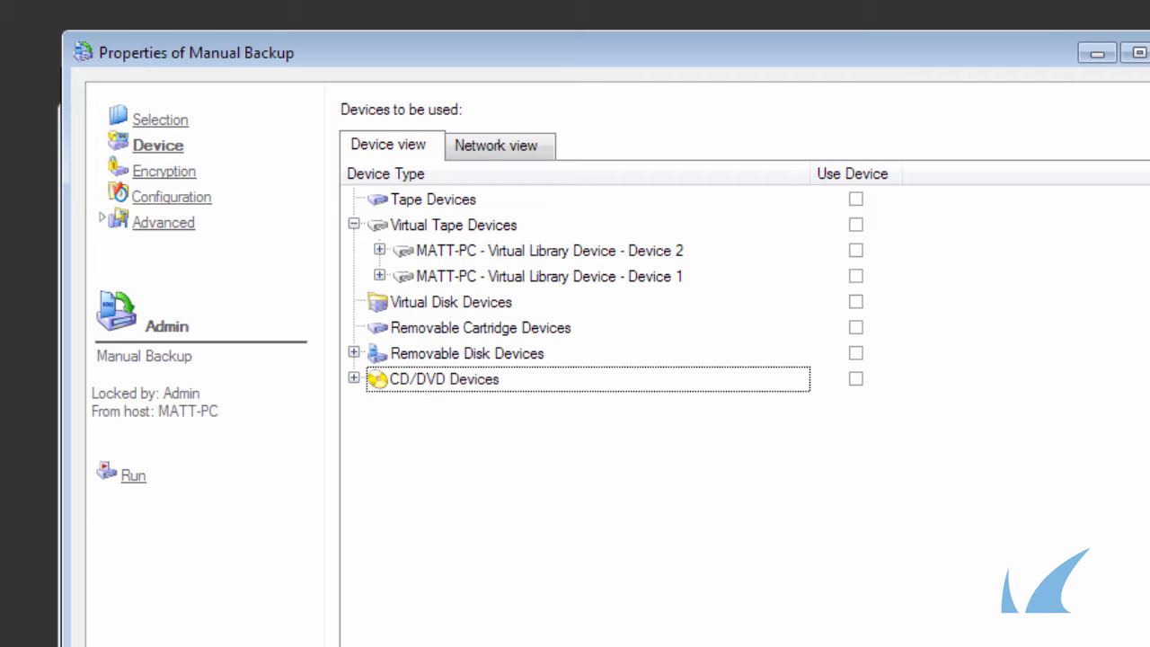
click(855, 224)
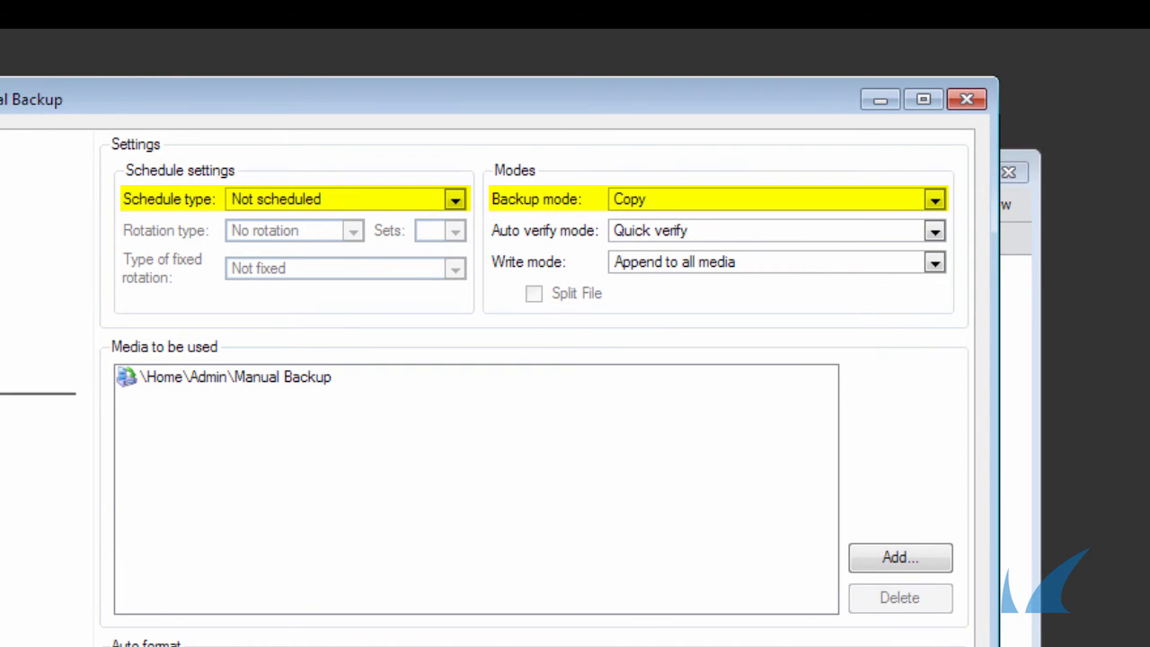
Set the job's backup mode to Full and its write mode to Overwrite all media.
click(936, 199)
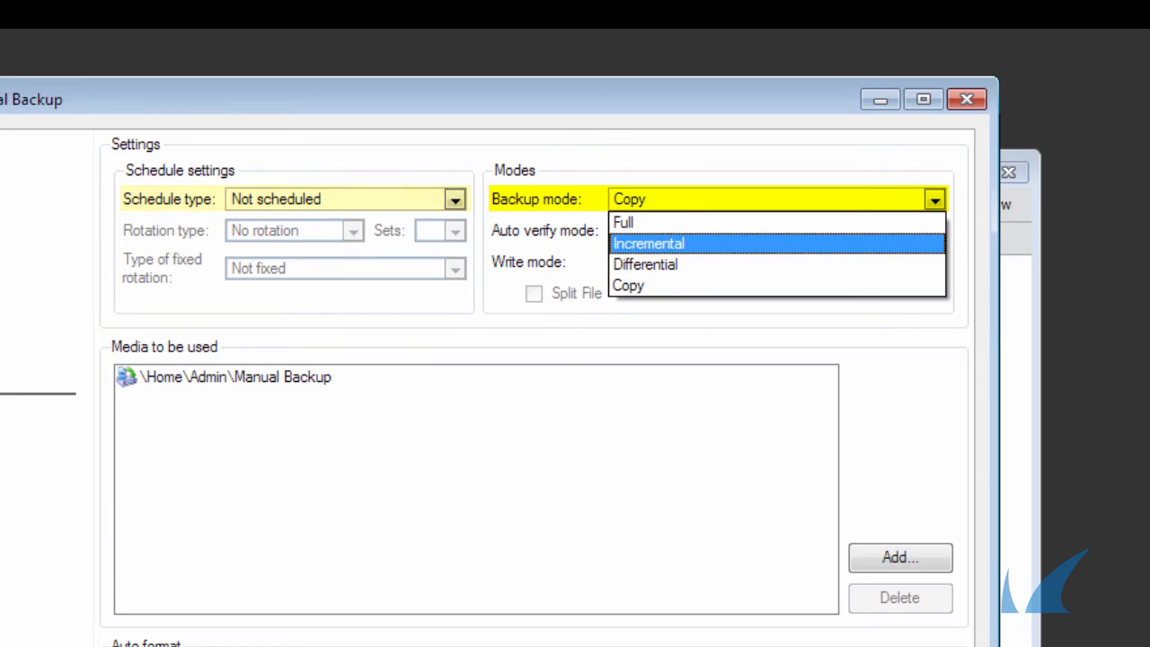
click(773, 222)
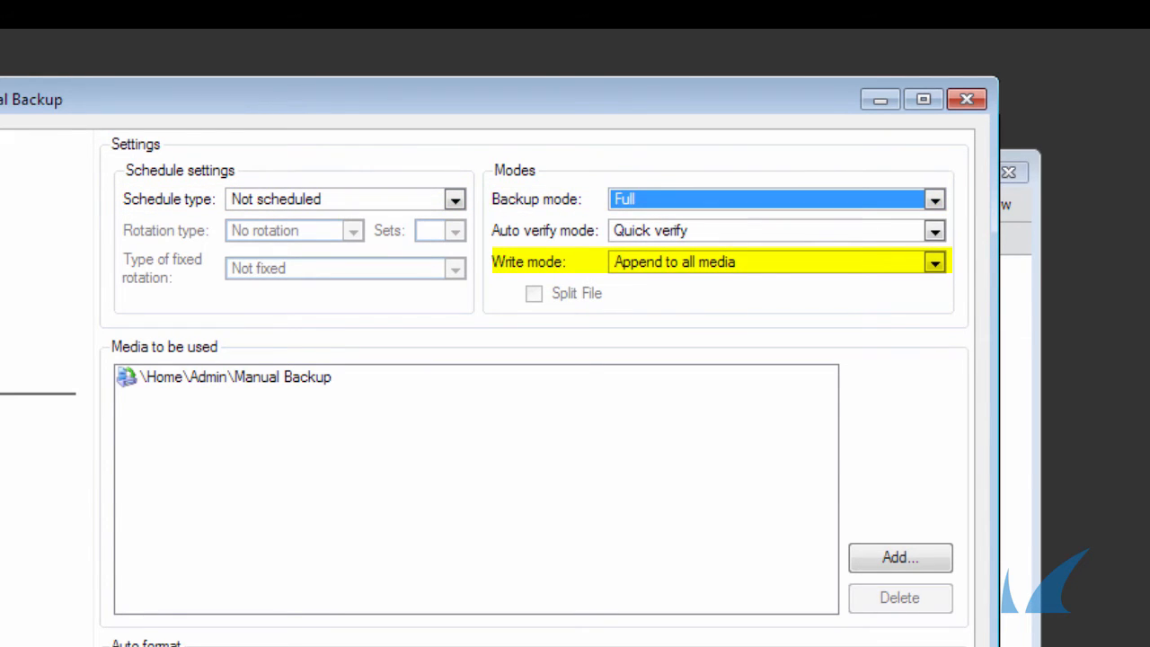
click(936, 263)
click(773, 327)
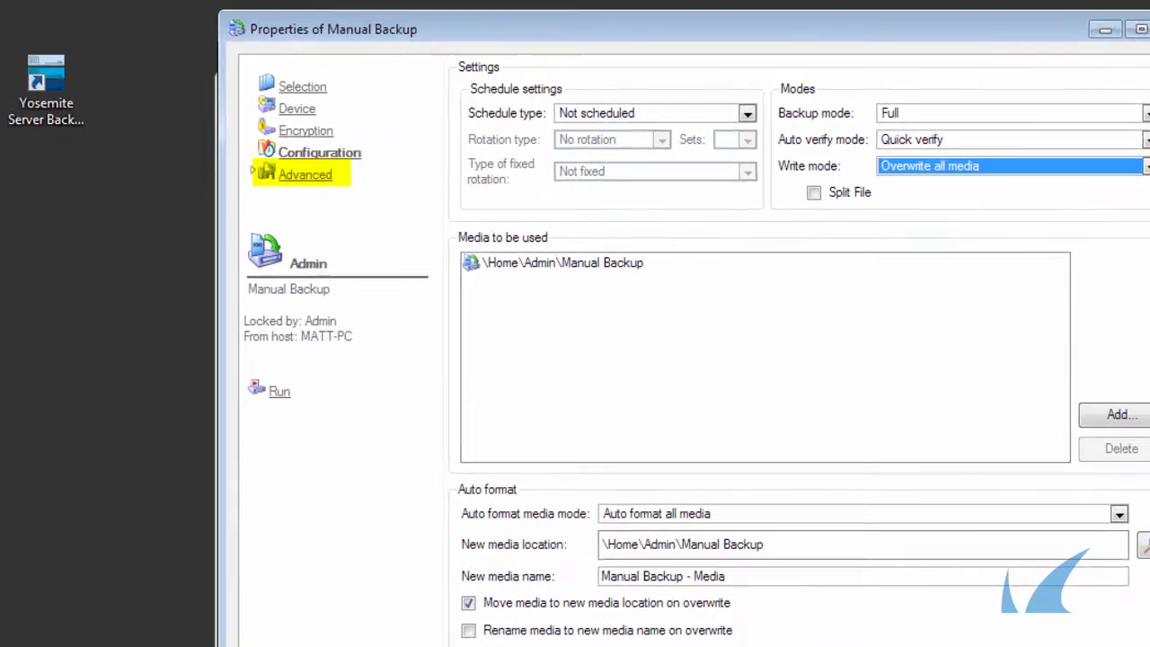
Turn off Create DR bootable media in the job's advanced options and save the job.
click(266, 181)
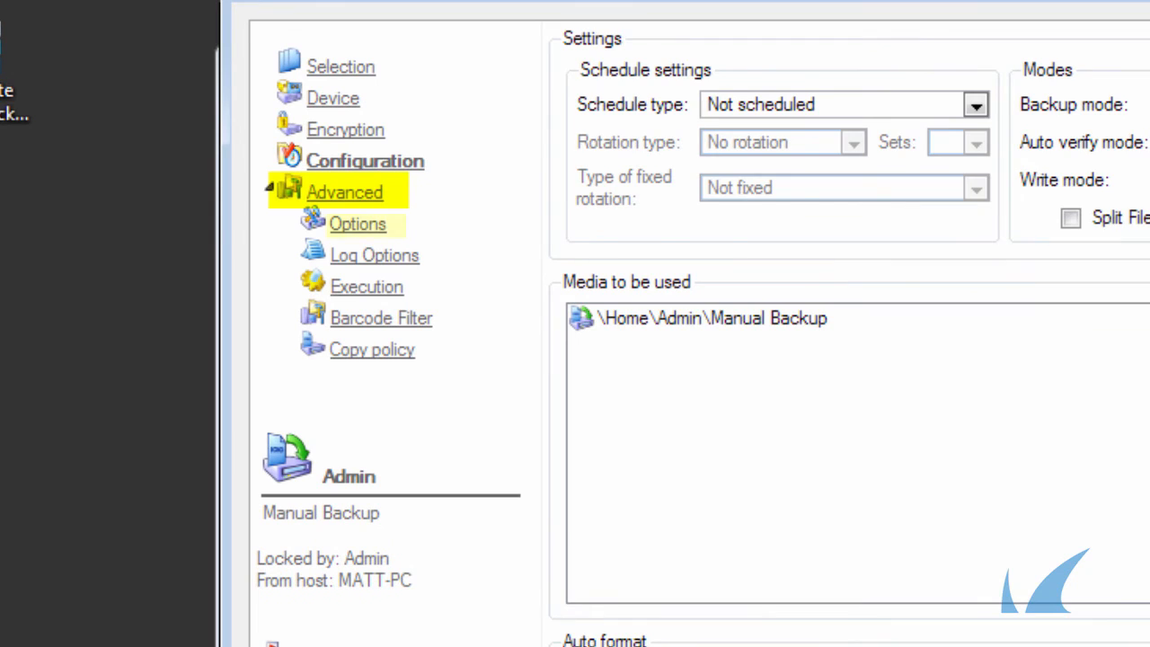
click(358, 223)
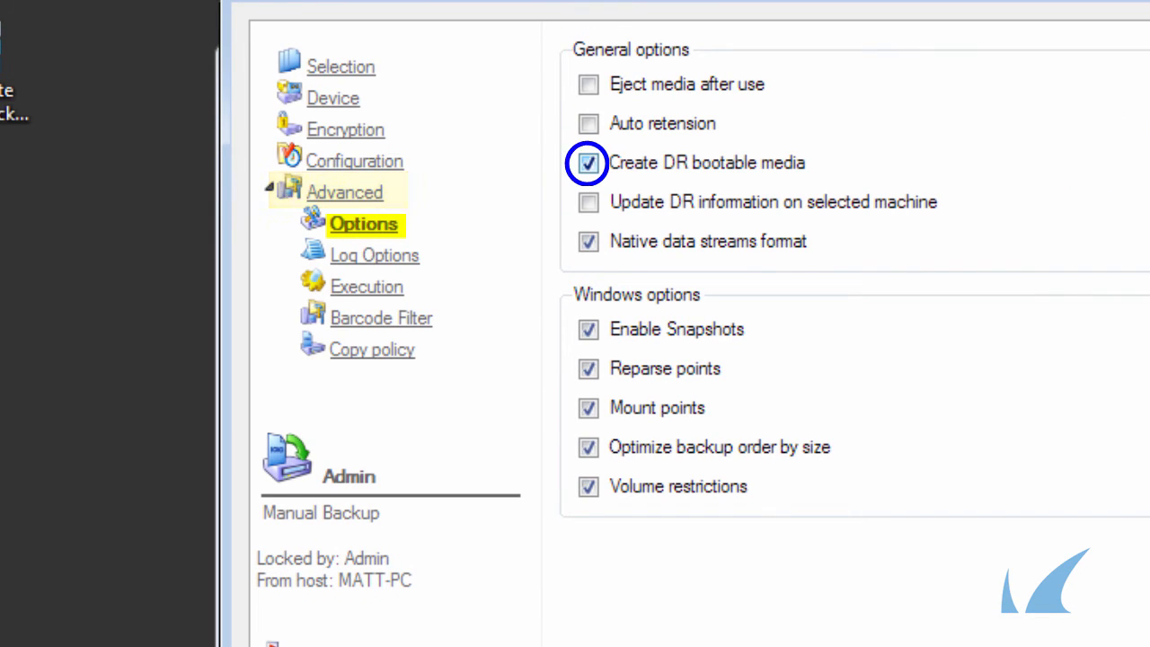
click(588, 163)
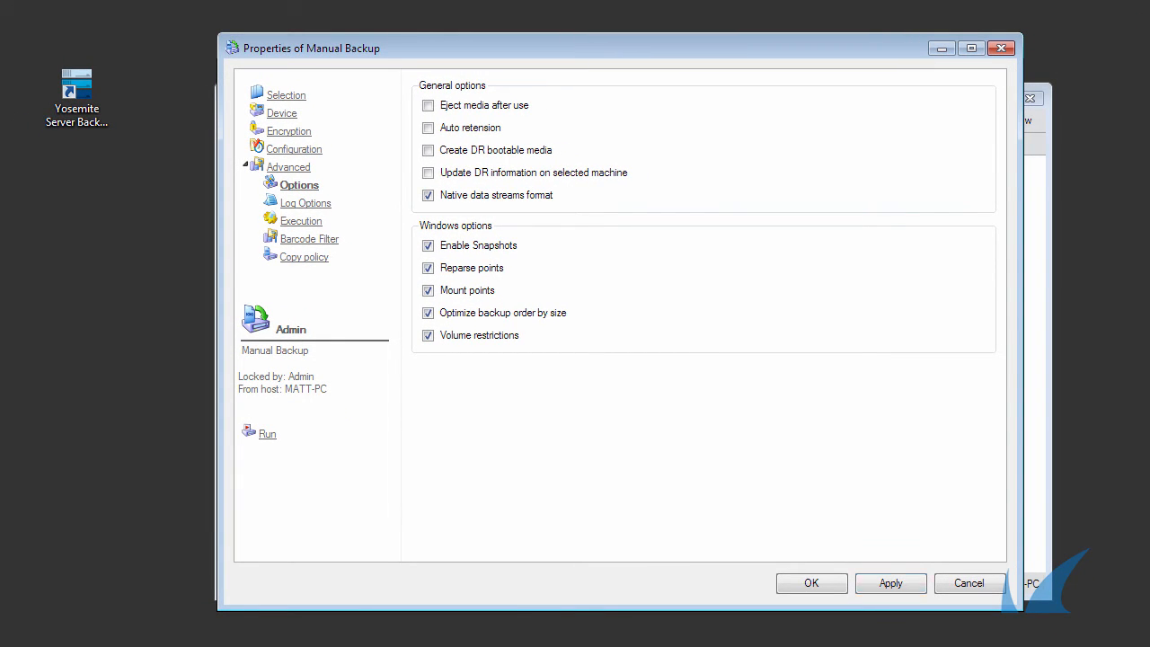
click(891, 583)
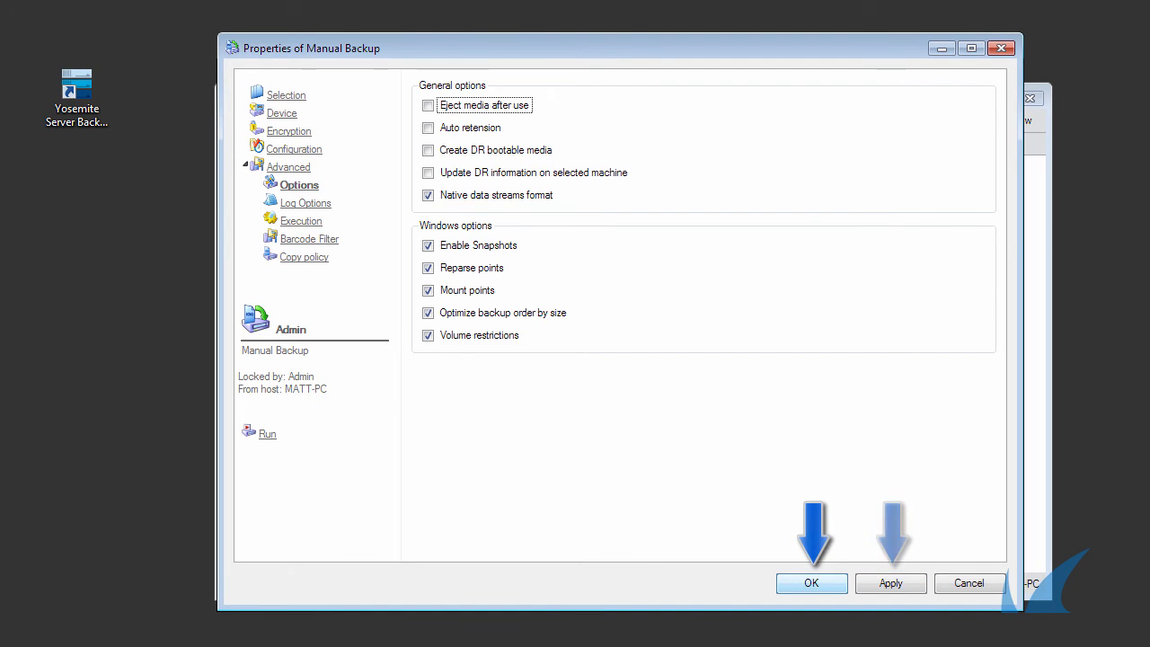
click(812, 583)
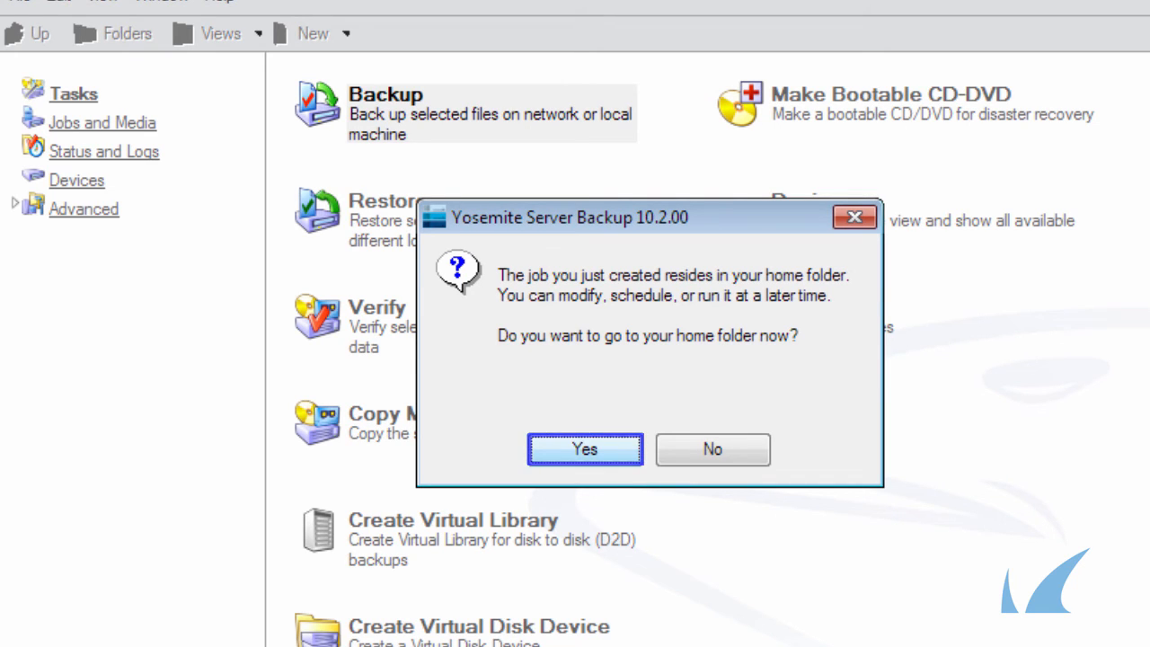
Go to the home folder and list the Admin folder's contents with the folder tree shown.
key(Return)
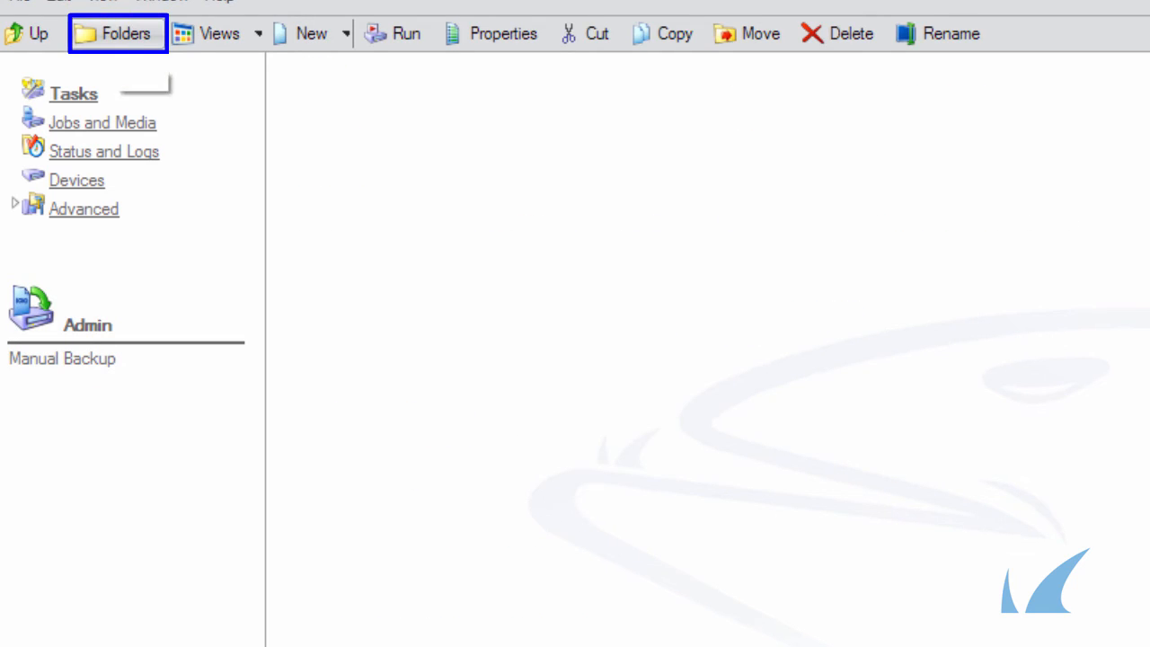
click(118, 33)
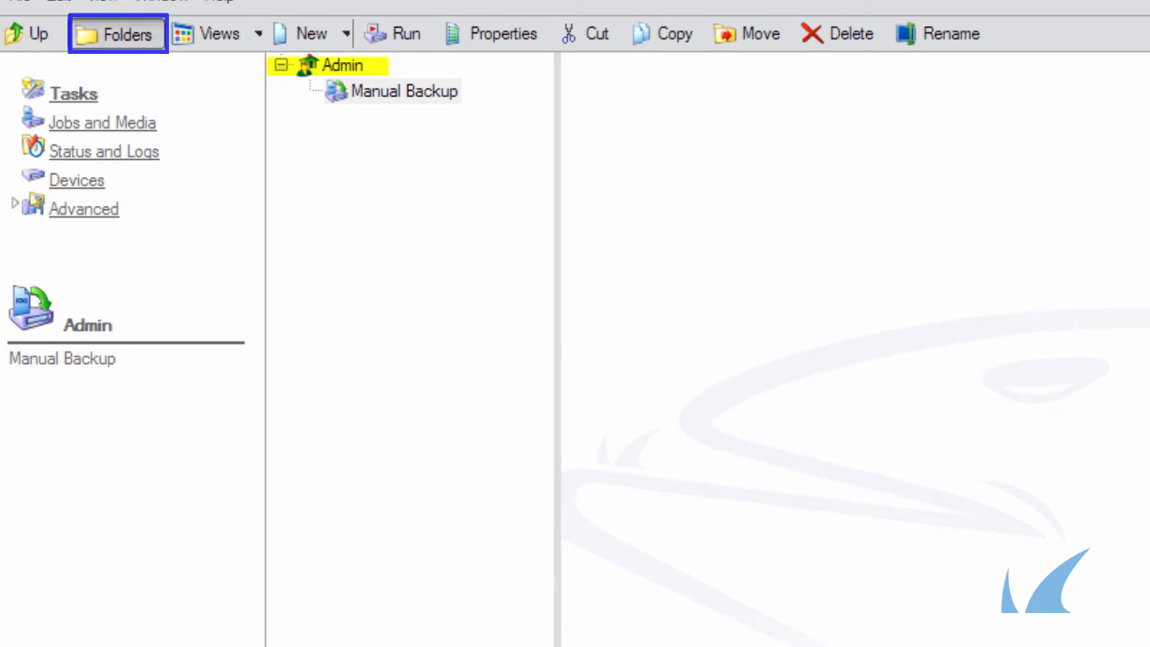
click(343, 65)
Run the Manual Backup job from the Admin folder and confirm the run.
click(617, 104)
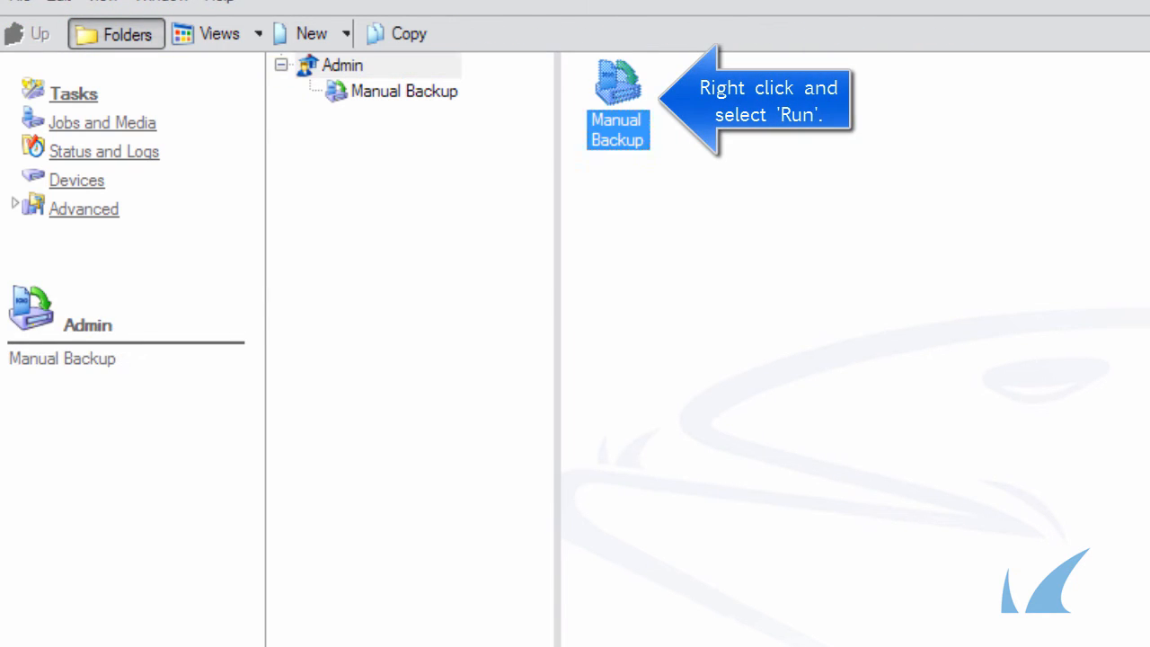
right_click(628, 86)
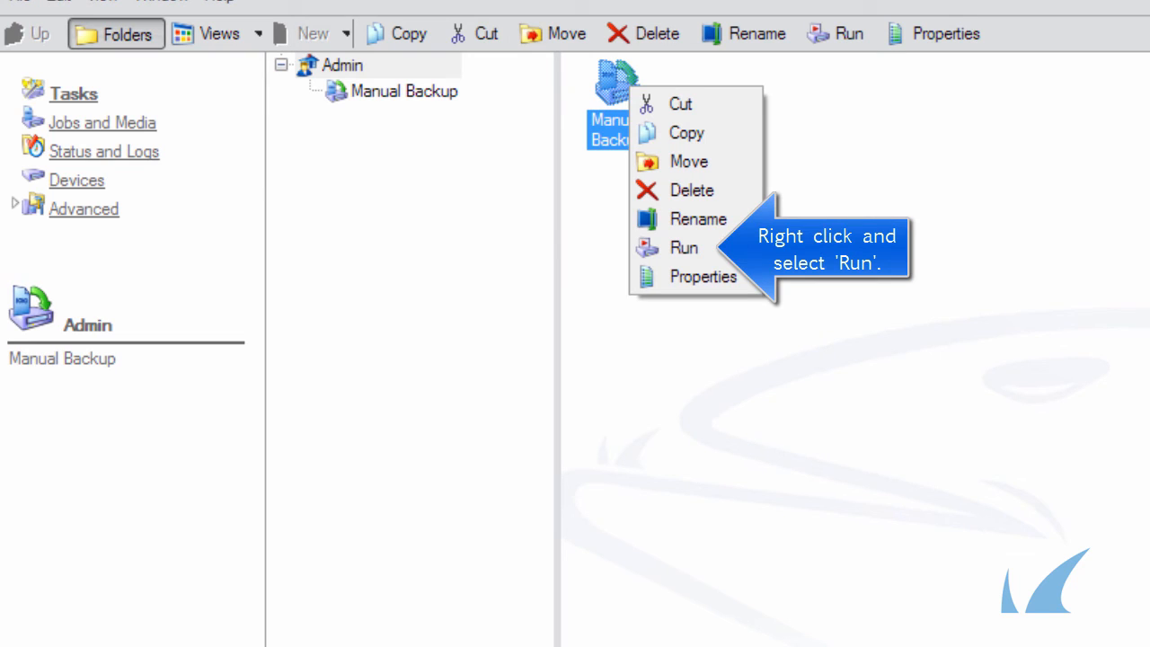
click(685, 248)
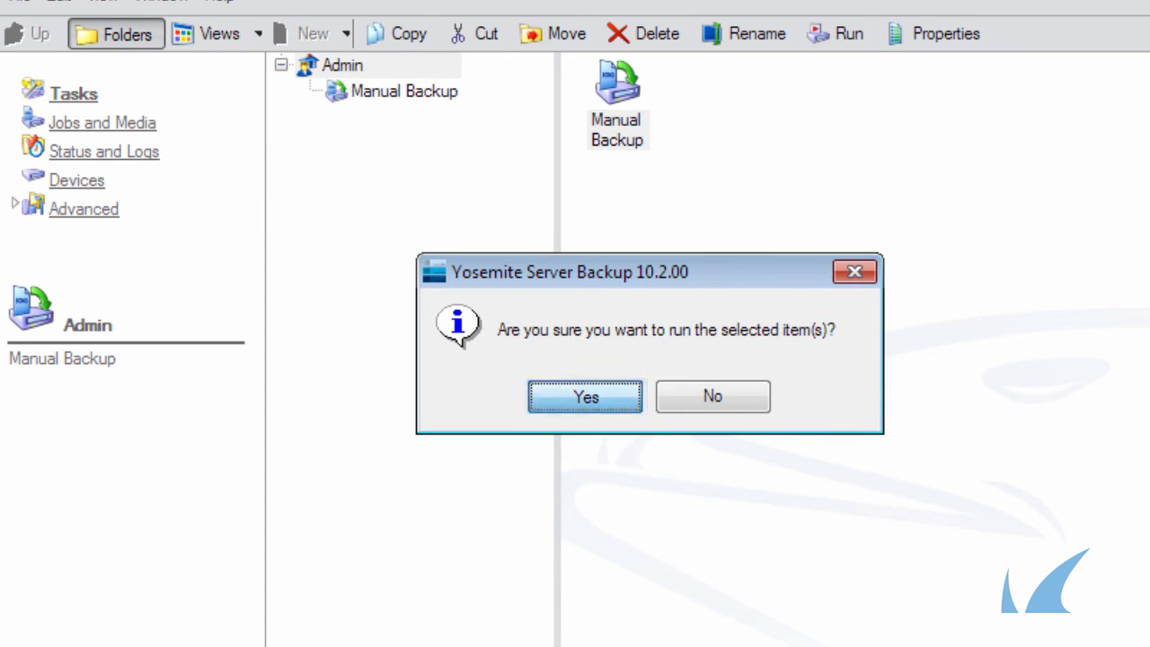
key(Return)
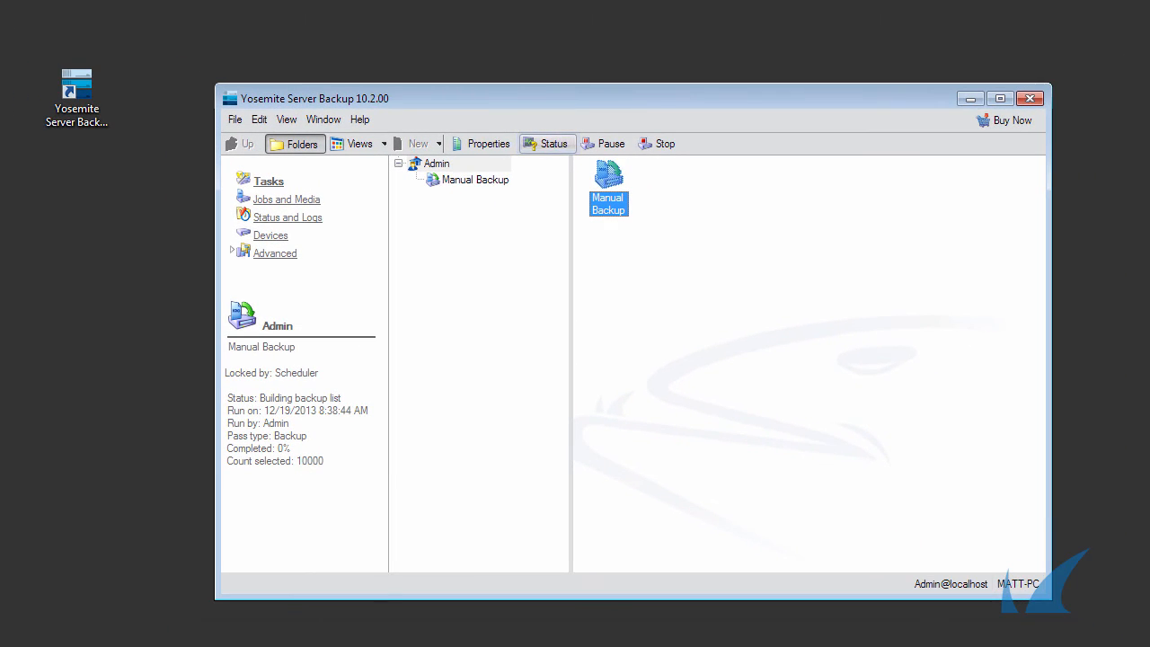
View the running Manual Backup job's status with its detailed status information.
click(547, 144)
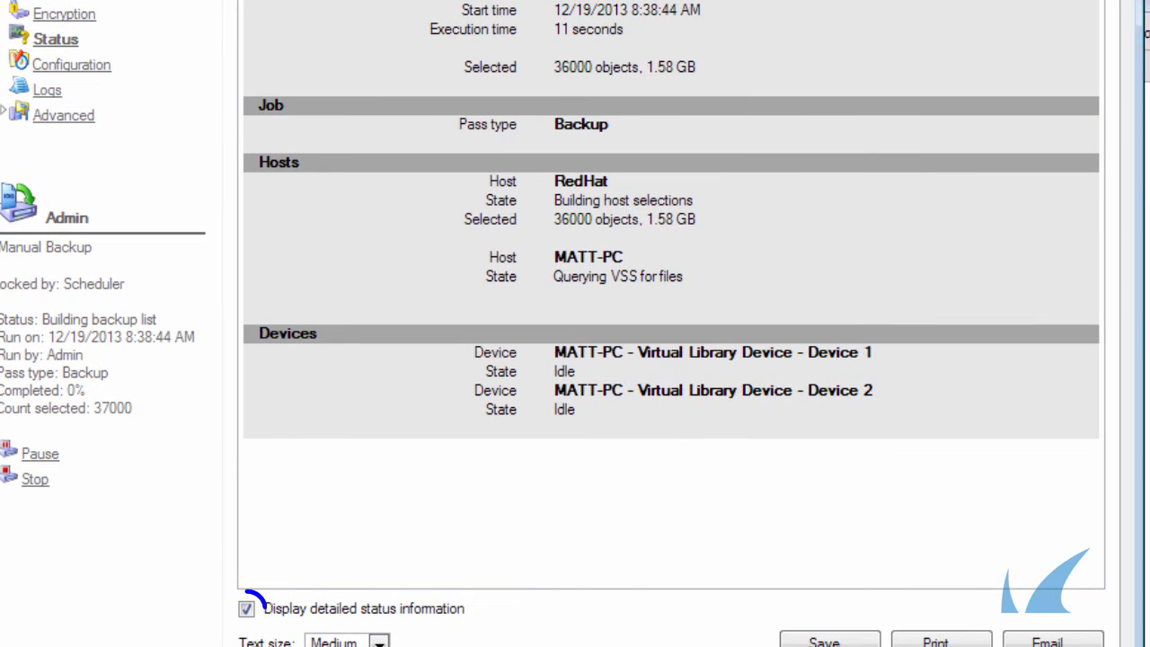
click(292, 581)
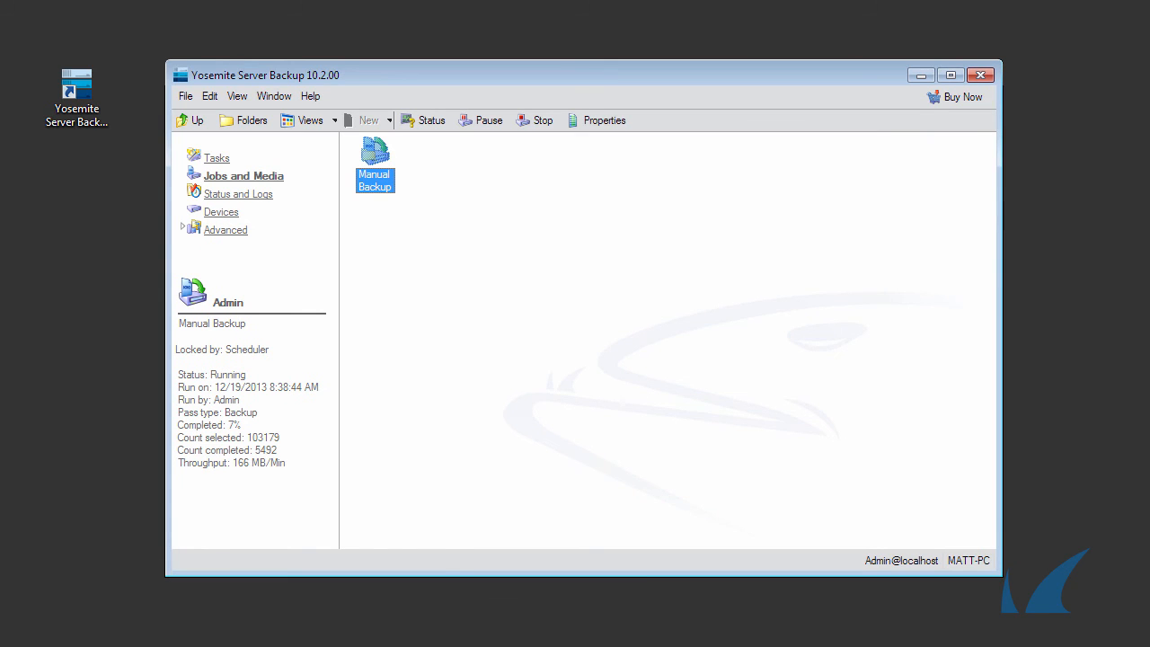
Show the folder tree in Jobs and Media.
click(246, 120)
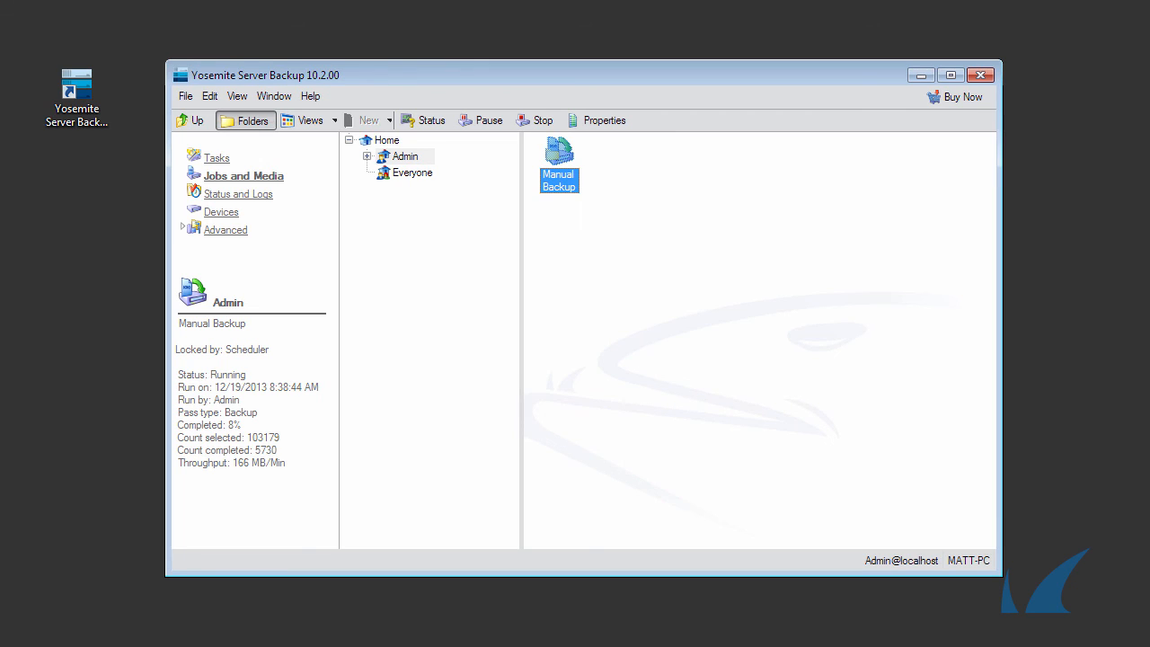